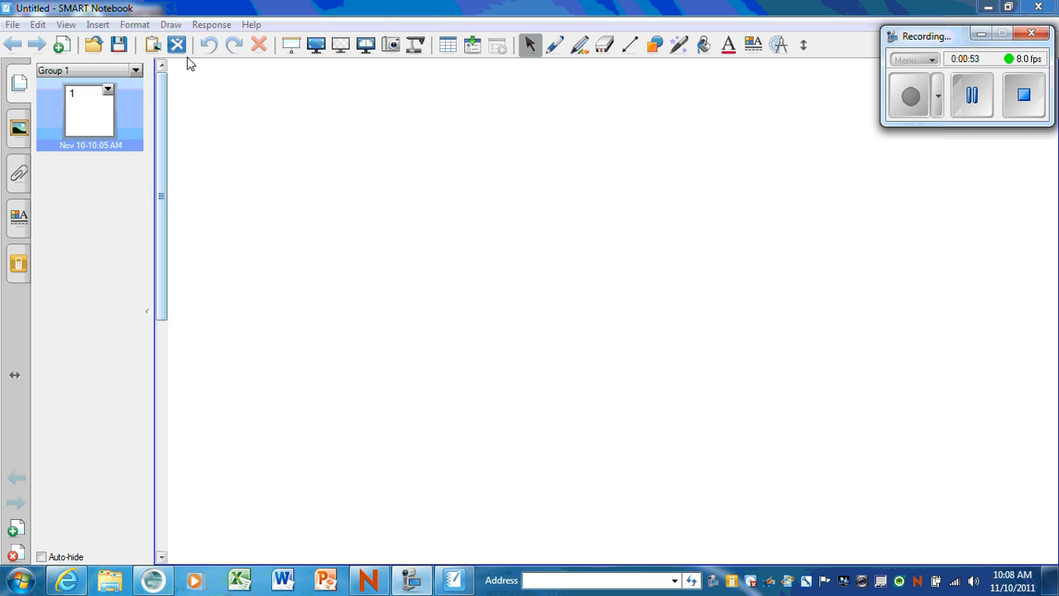
Insert a multiple-choice question with blank question text and four unlabelled choices, keeping A as the correct answer and 1 point.
click(218, 26)
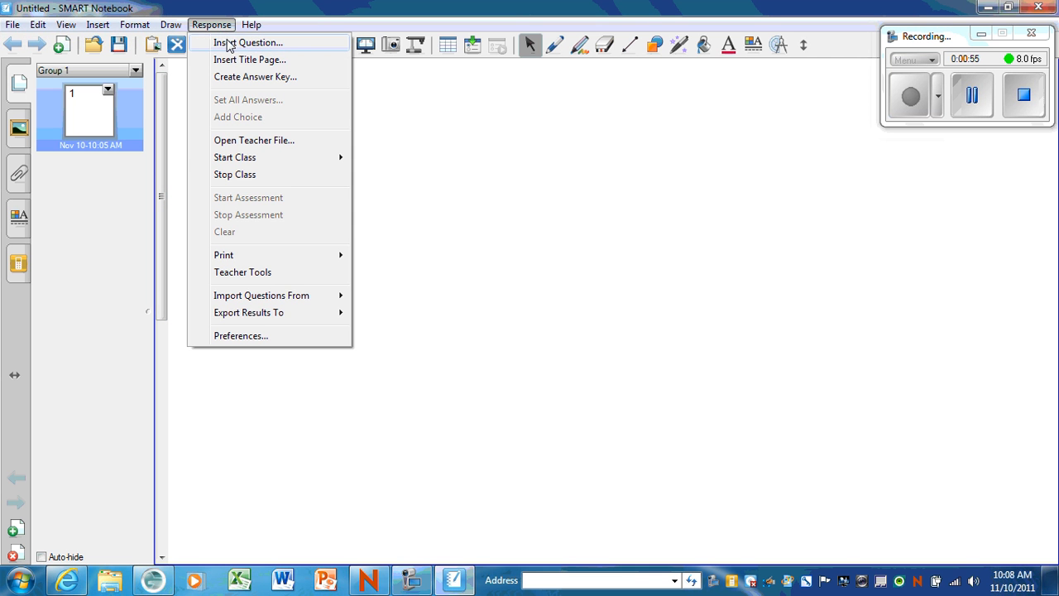
click(228, 43)
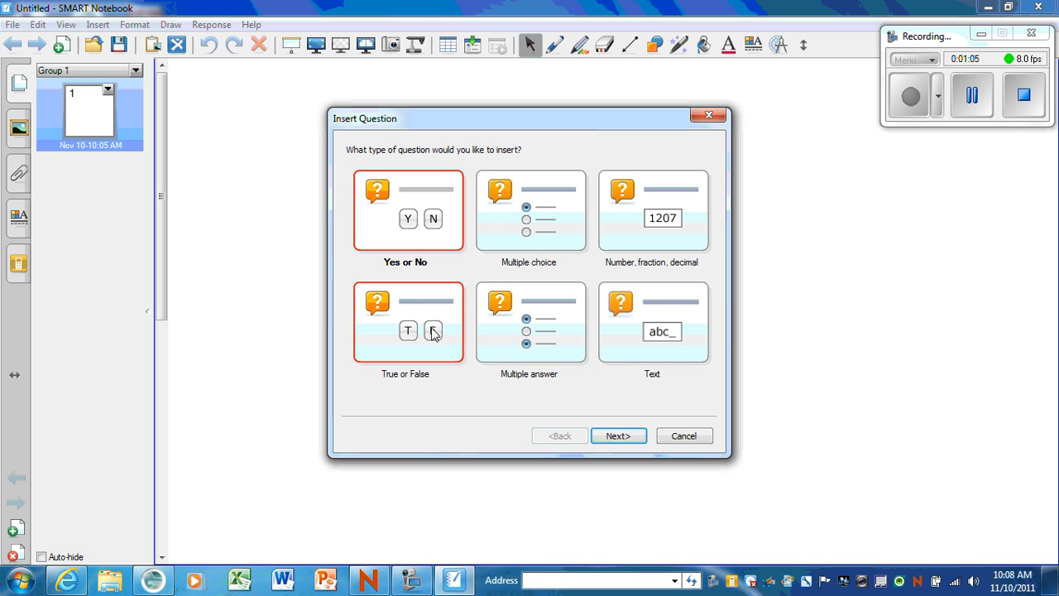
click(527, 233)
click(617, 436)
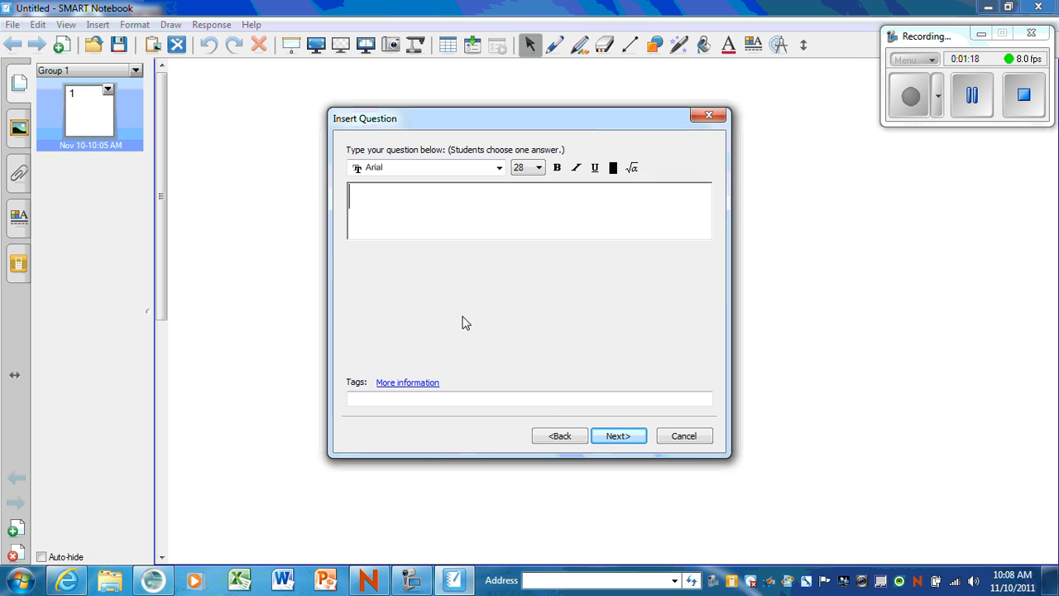
click(622, 437)
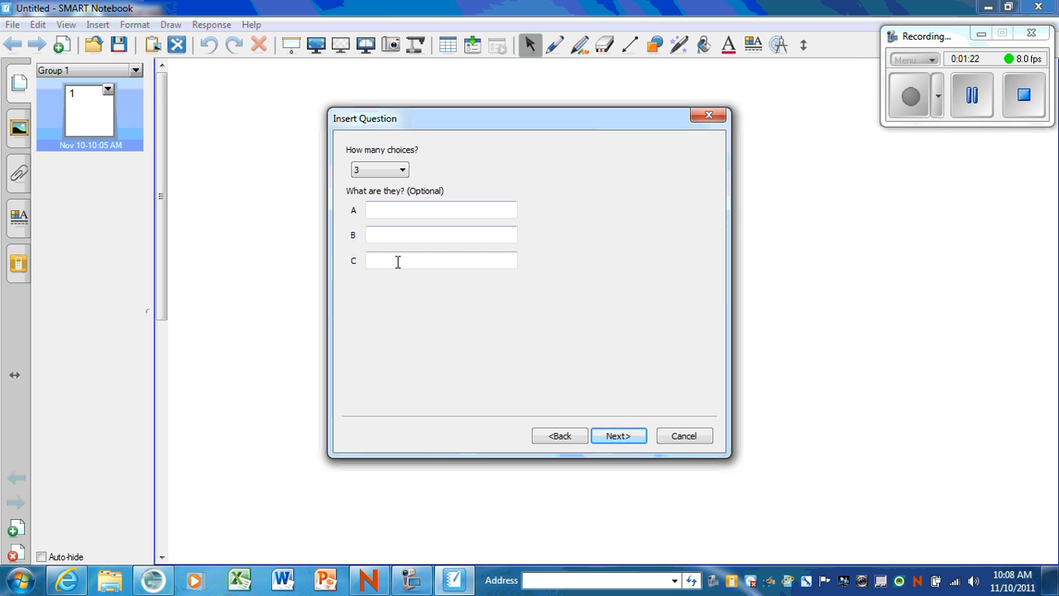
click(401, 170)
click(392, 205)
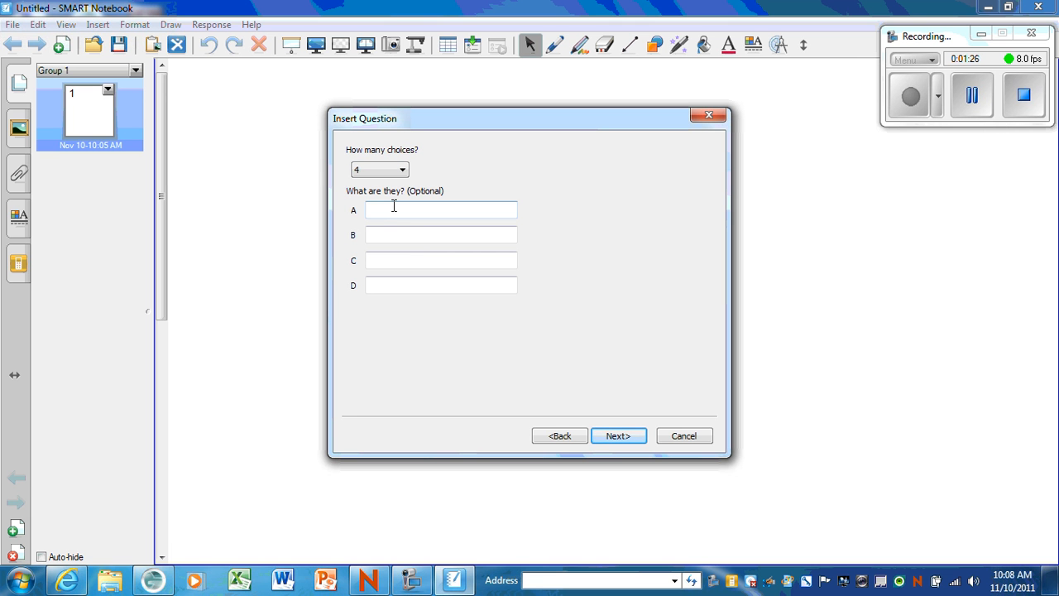
click(620, 437)
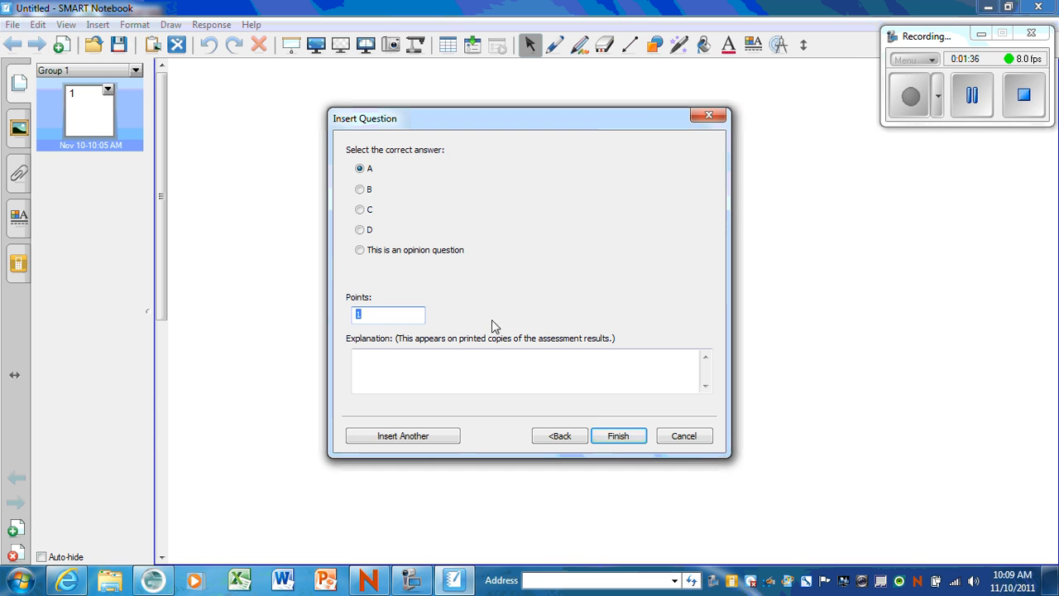
click(619, 436)
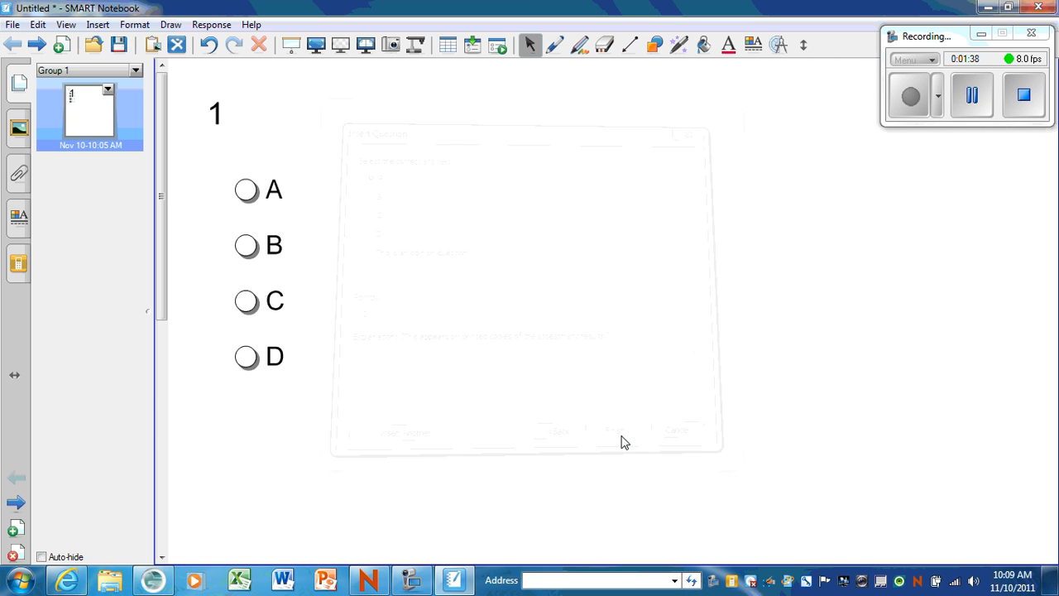
Clone the question page and group the questions under a SMART Response title page titled "Answer Sheet".
click(108, 88)
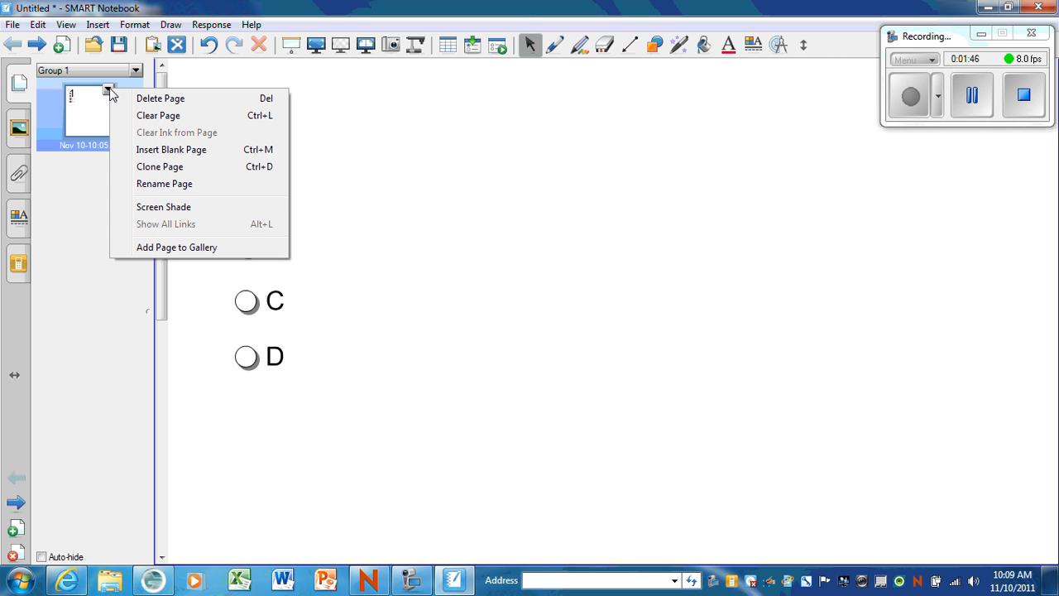
click(154, 170)
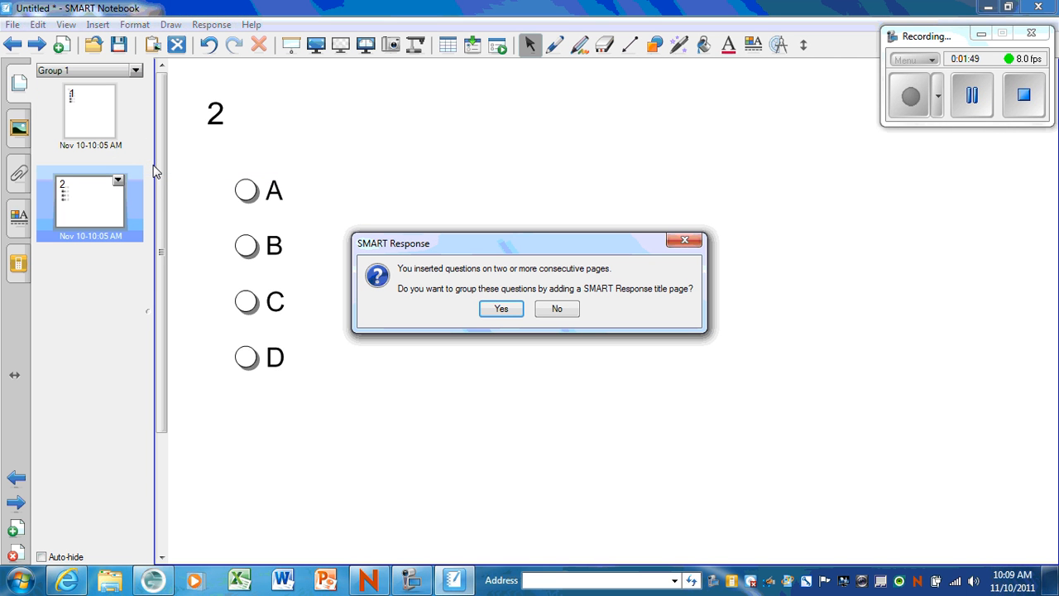
click(502, 310)
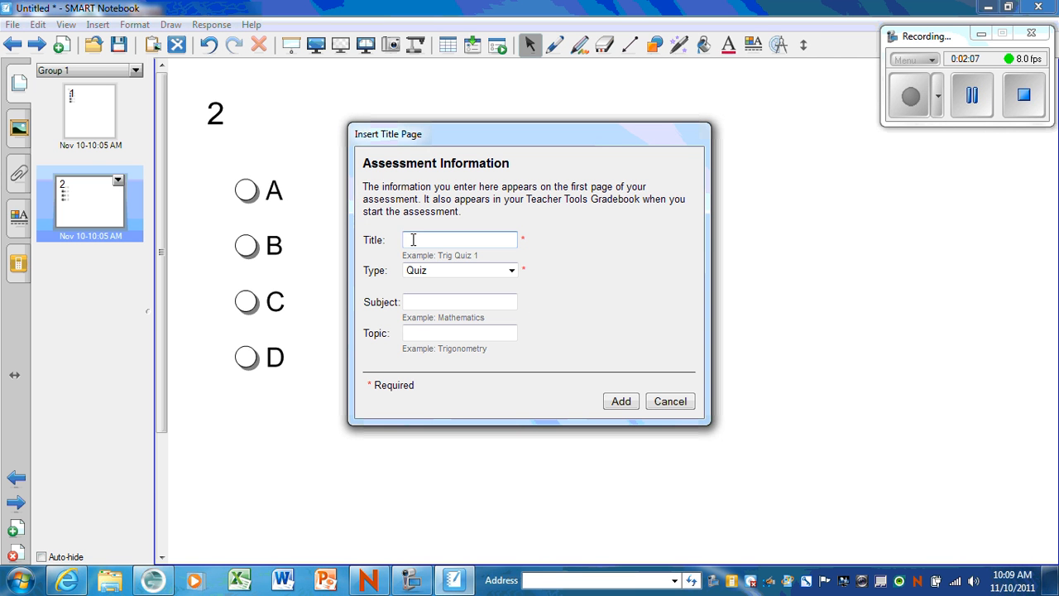
text(Answer Sheet)
click(620, 401)
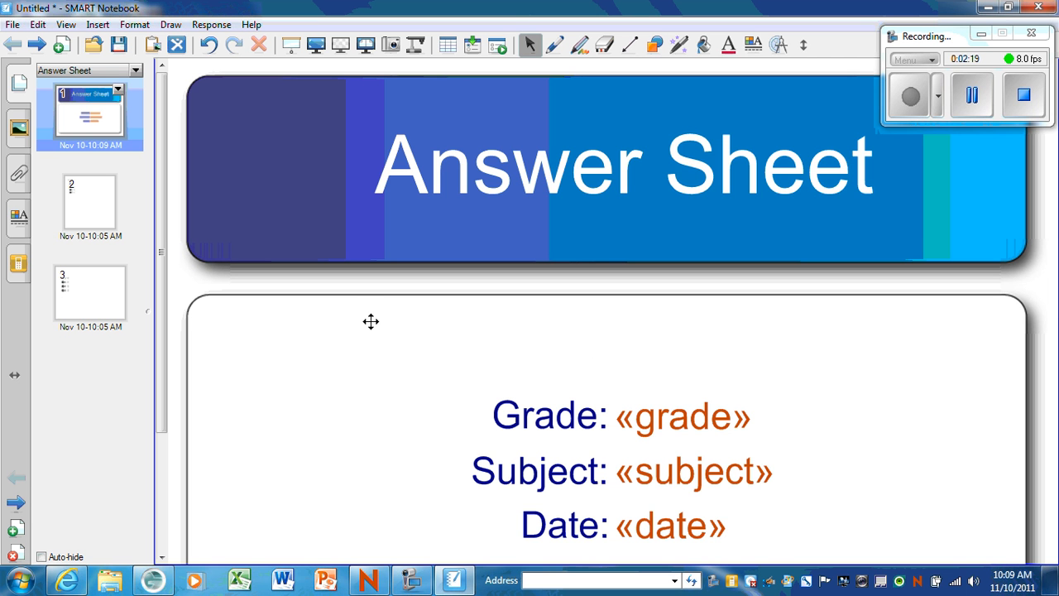
Clone the last question page twice to add questions 3 and 4.
click(113, 292)
click(119, 274)
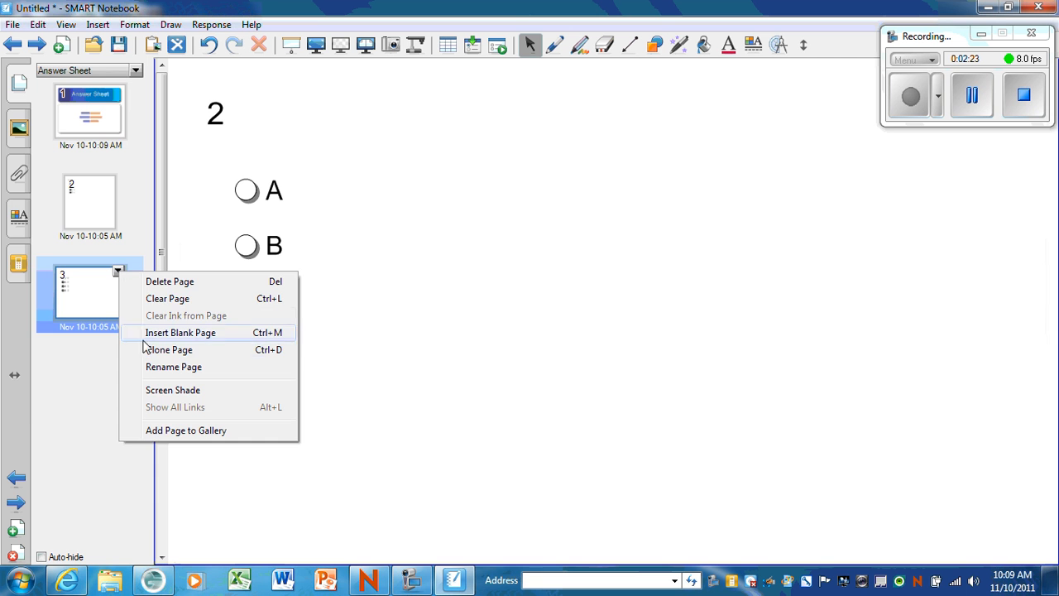
click(169, 349)
click(118, 363)
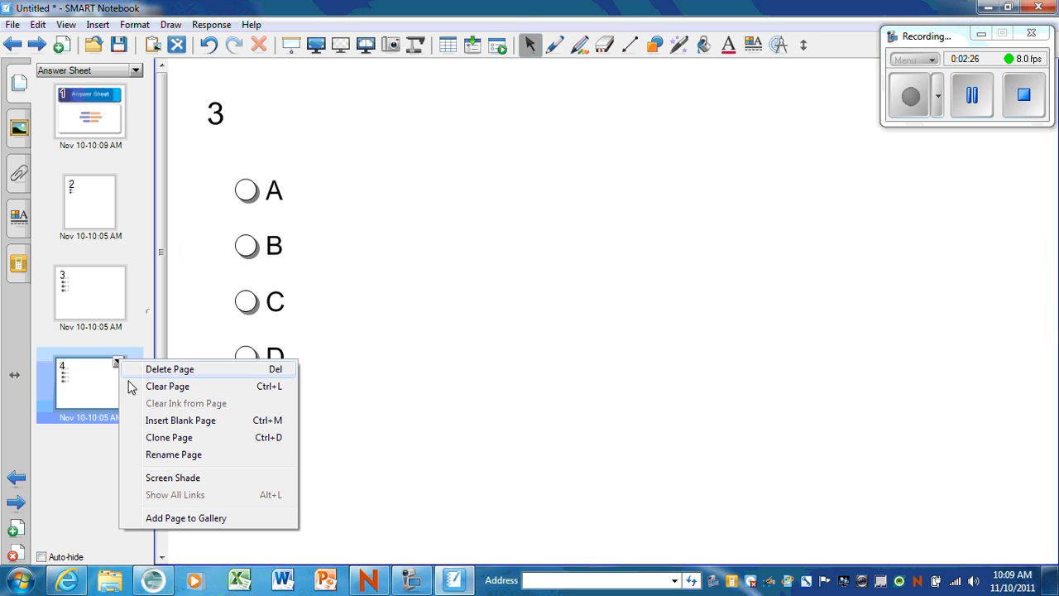
click(157, 438)
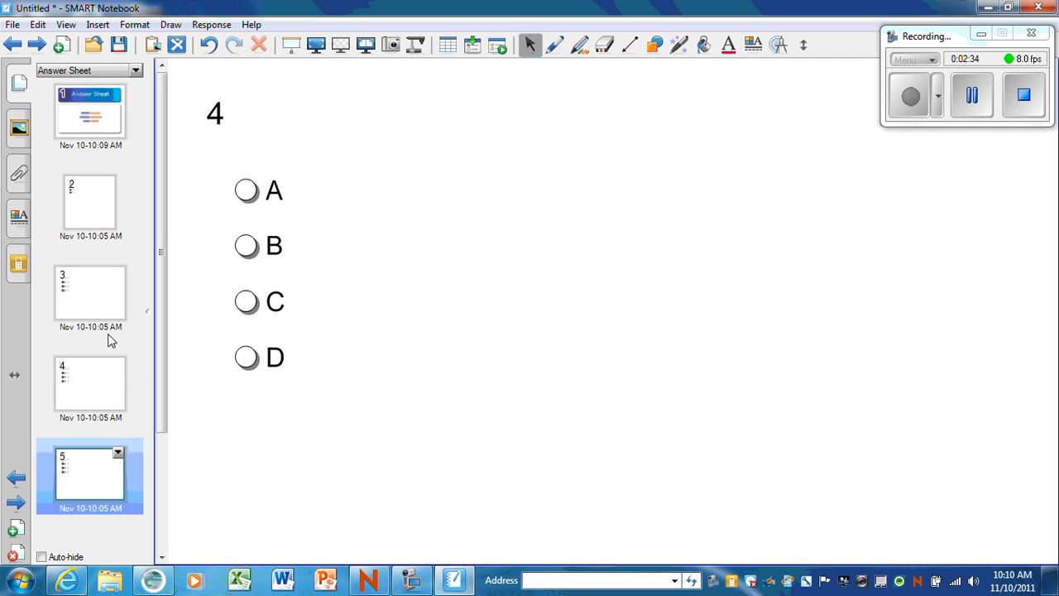
Save the notebook to the Desktop under the file name "Answer SHeet Blank".
click(15, 26)
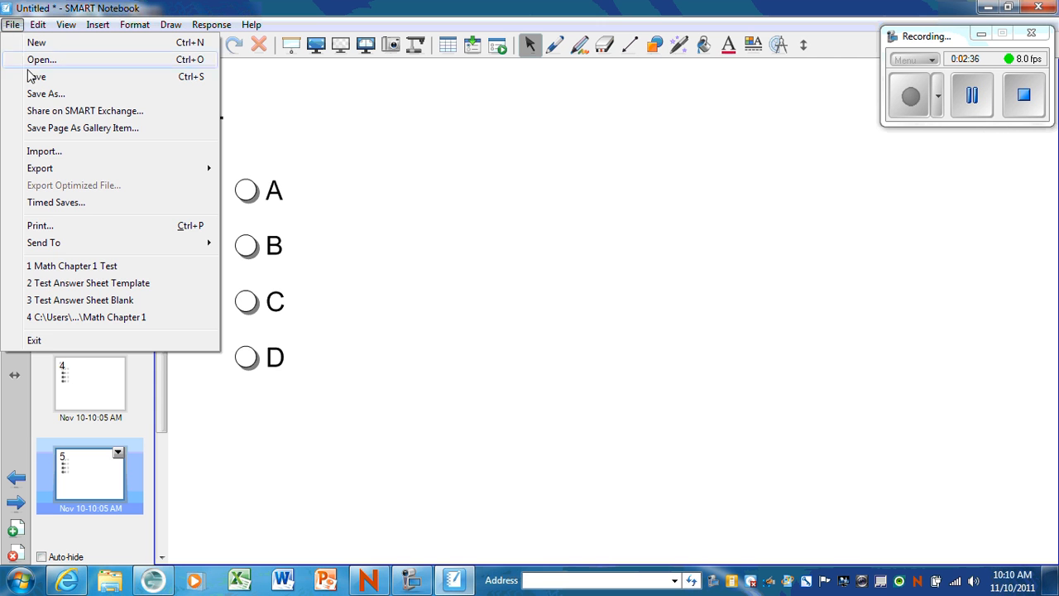
click(46, 93)
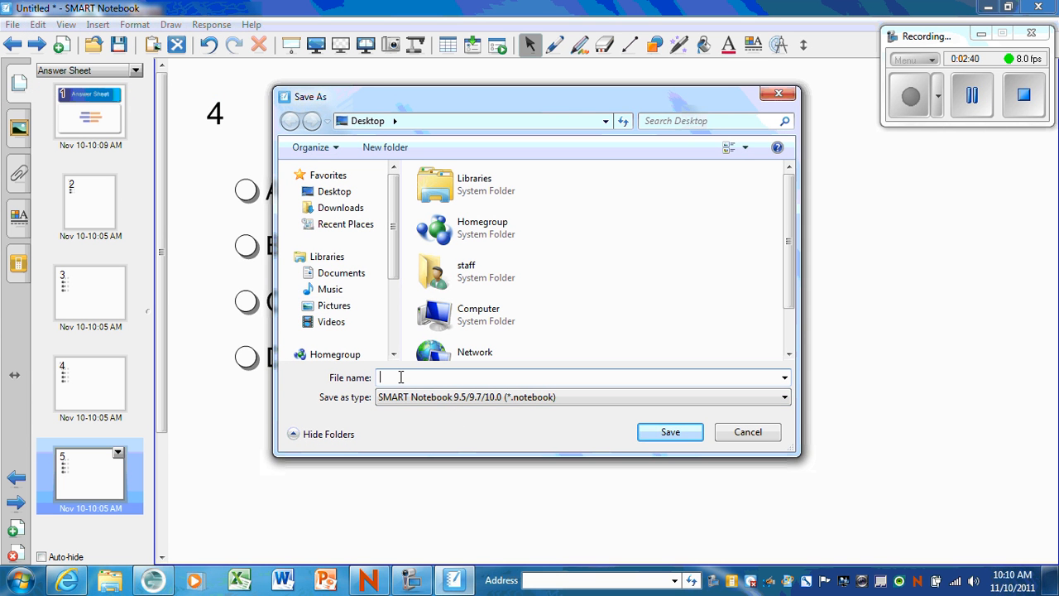
text(A)
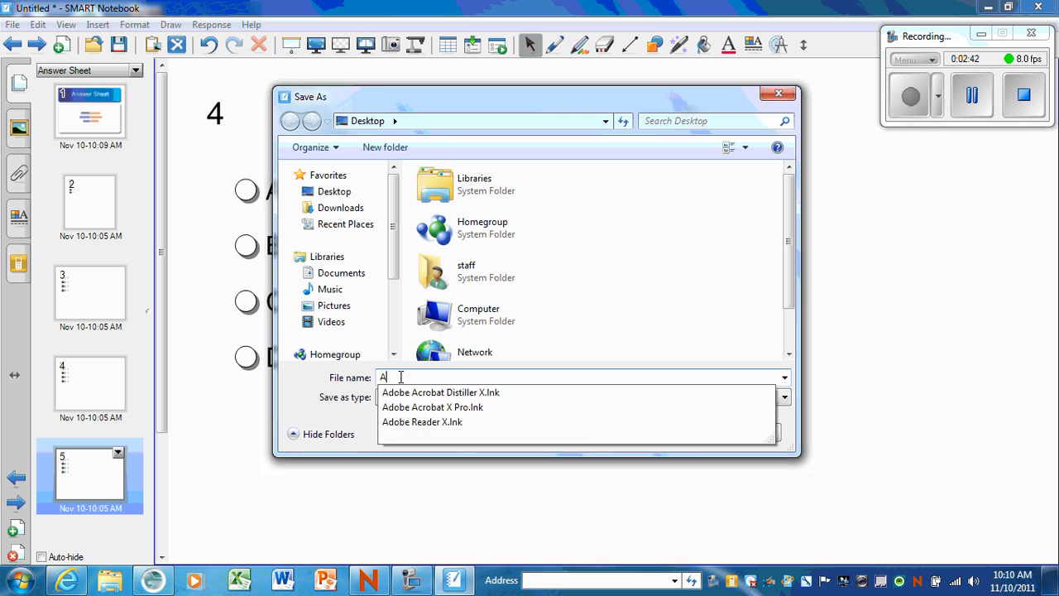
text(nswer)
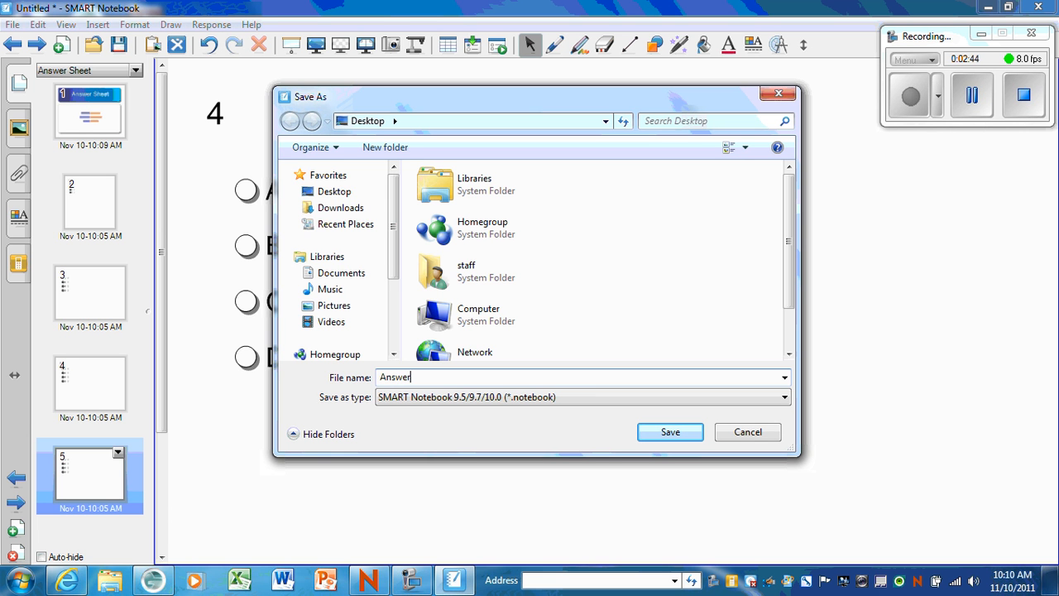
text( SHeet Blank)
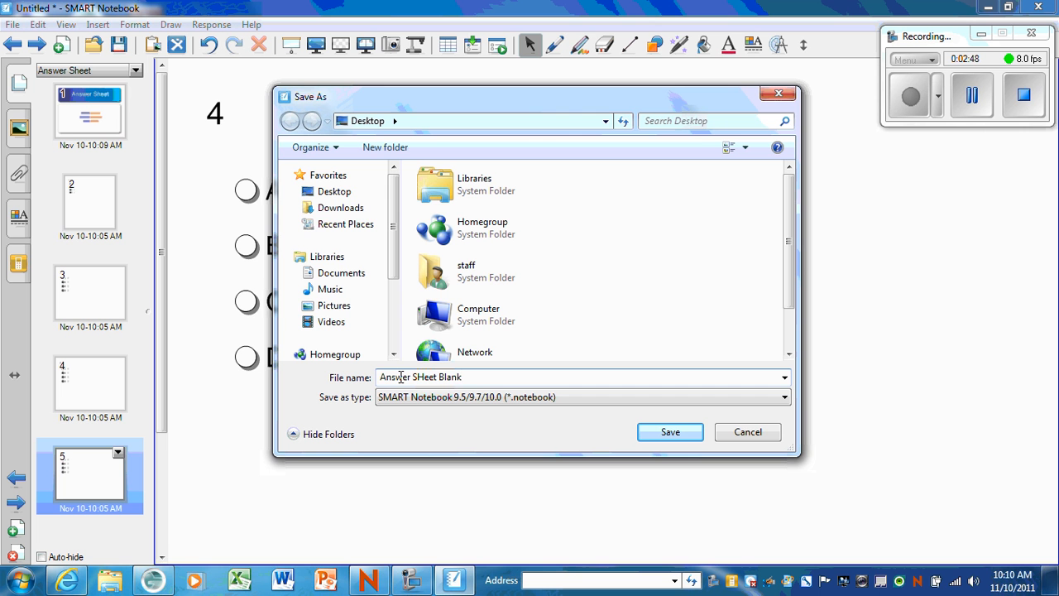
click(342, 195)
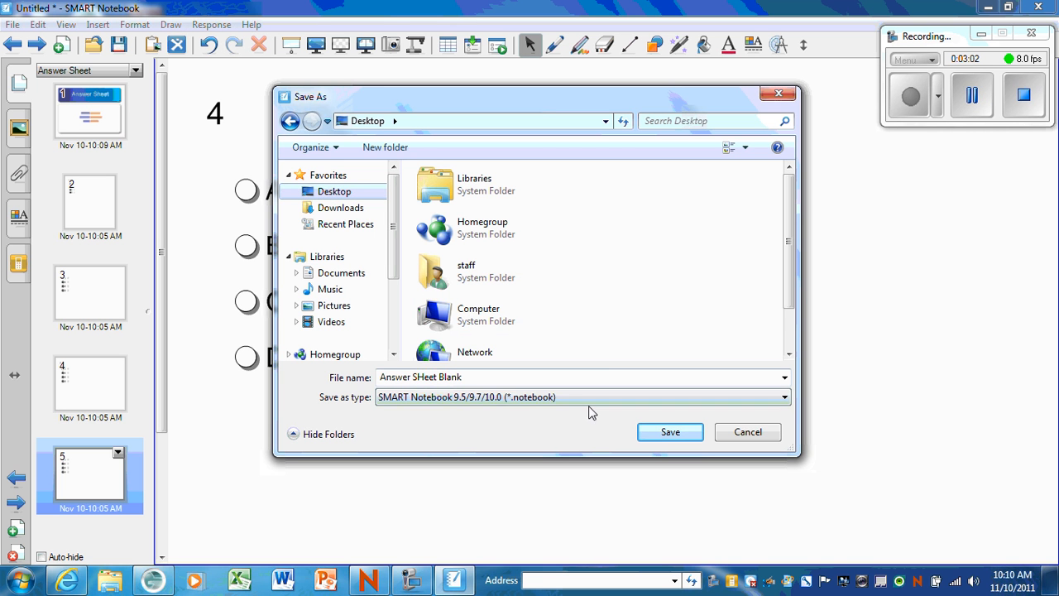
click(670, 433)
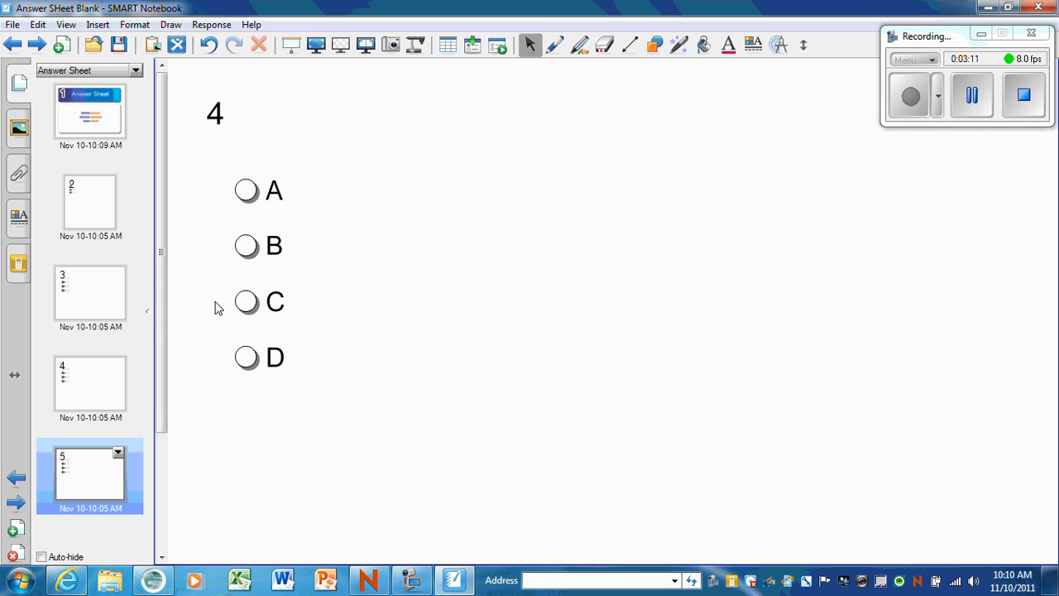
Replace the grade placeholder on the title page with 3.
click(106, 111)
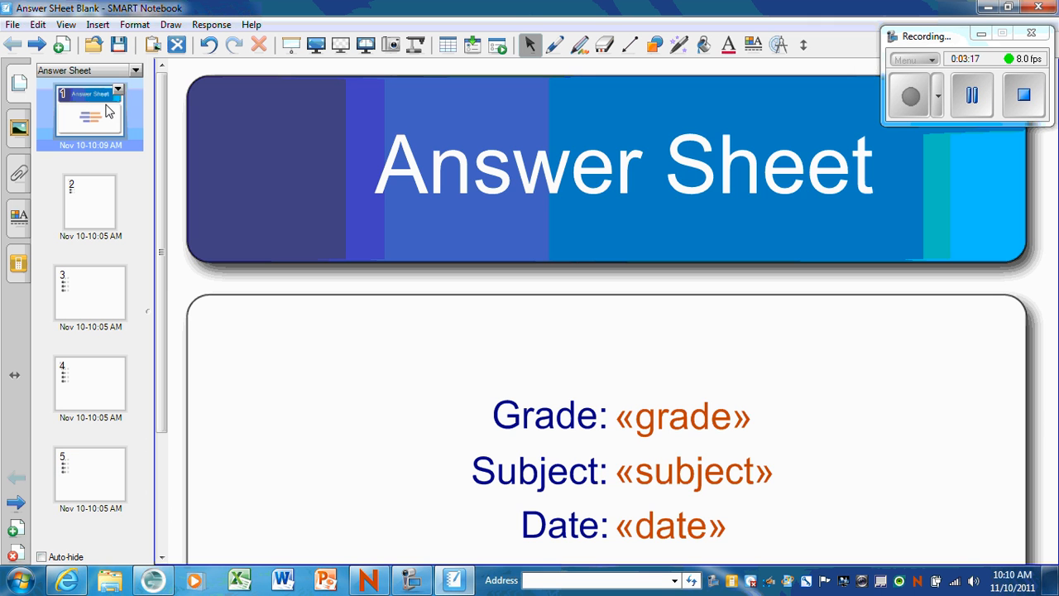
double_click(658, 419)
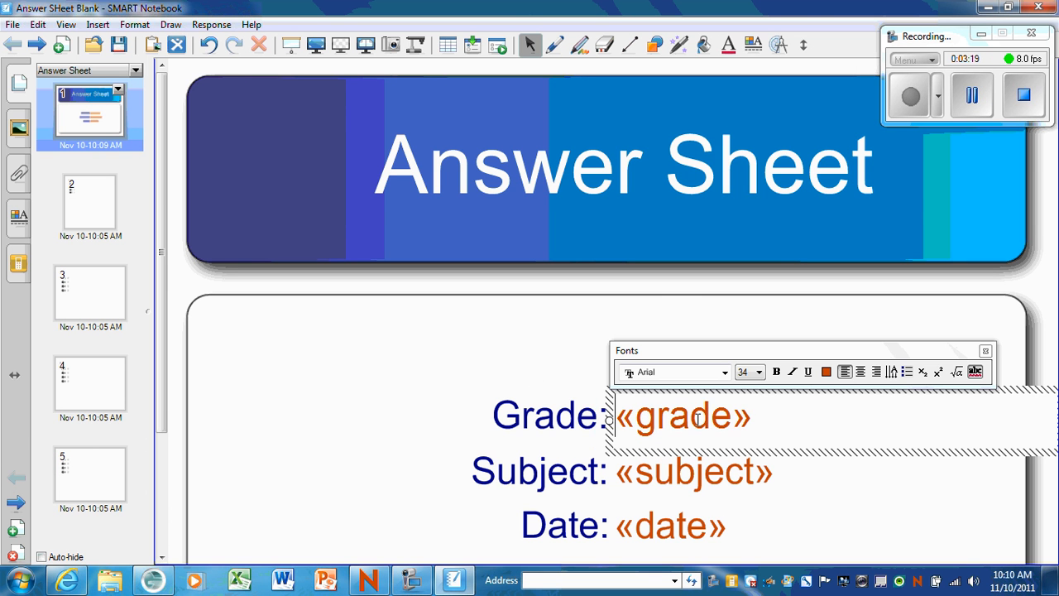
drag(754, 418, 619, 430)
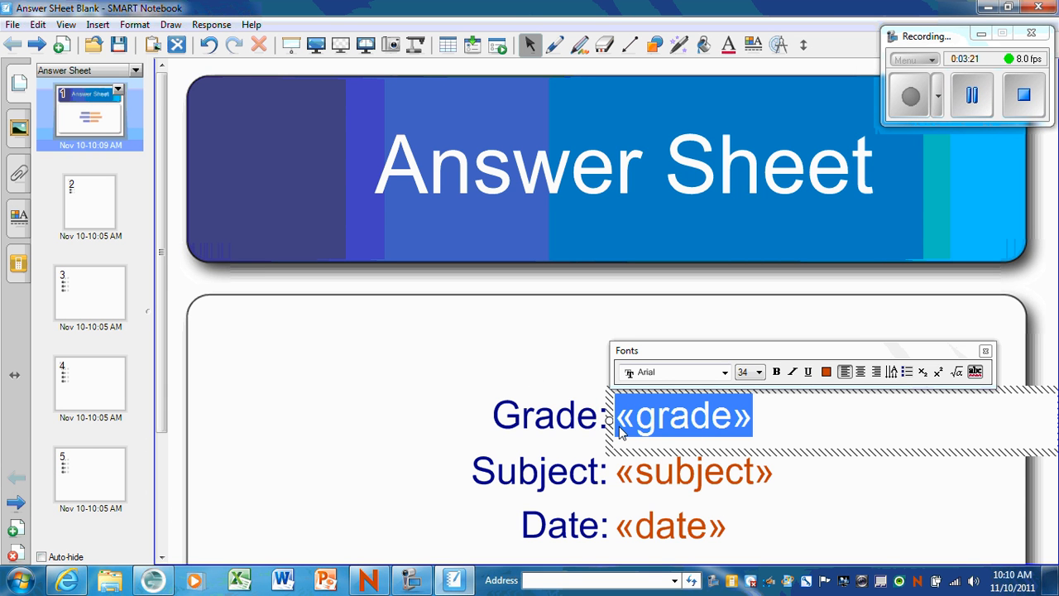
text(3)
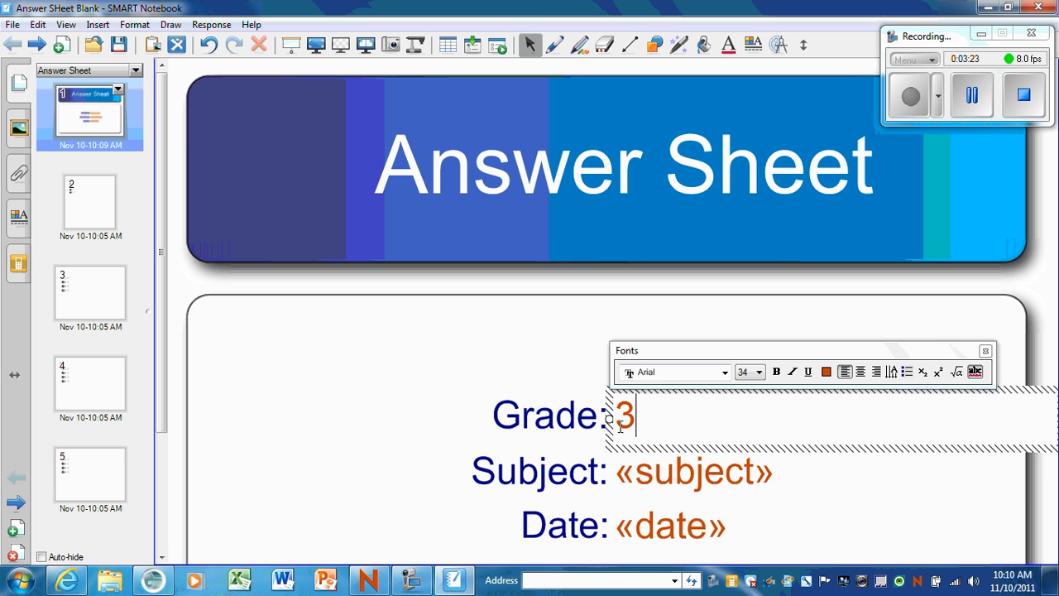
Replace the subject placeholder on the title page with "Math Chapter 1".
double_click(681, 469)
drag(779, 468, 618, 486)
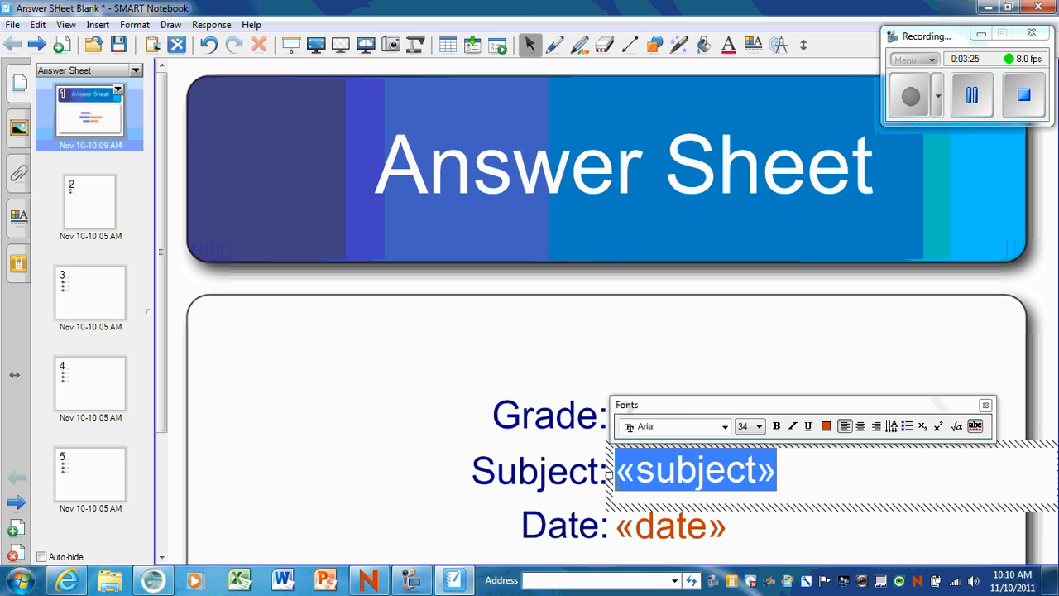
text(Mat)
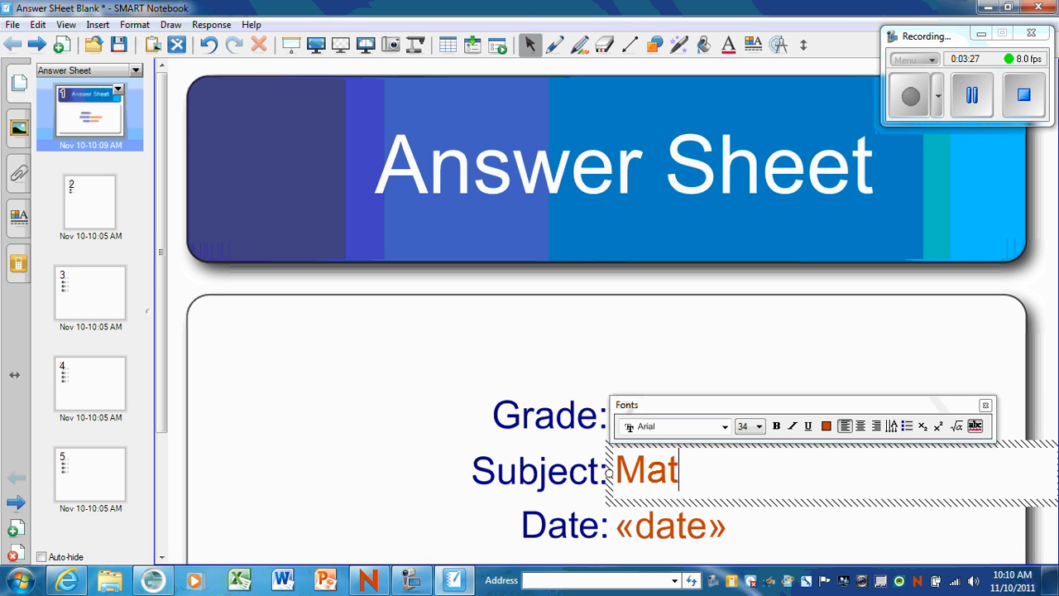
text(h Chapter 1)
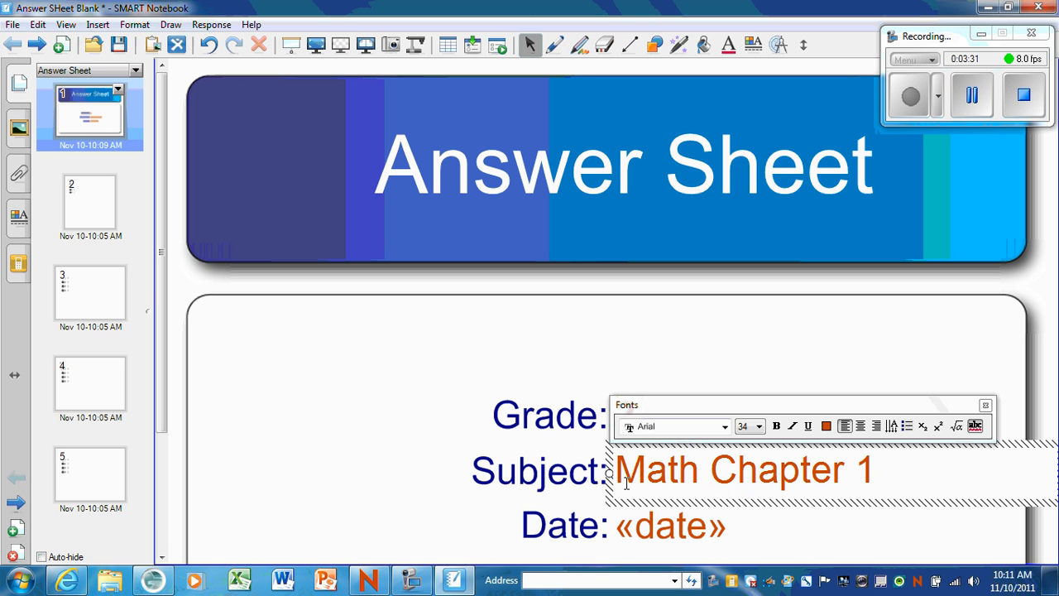
click(637, 523)
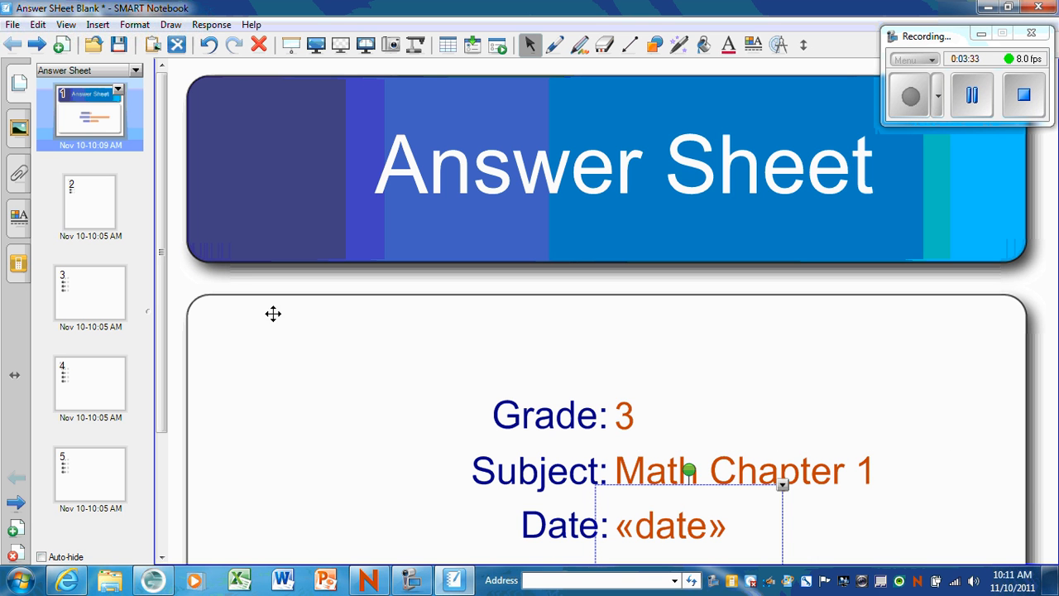
Set all the answers in the key: question 1 to C, question 2 to D, question 3 to A and question 4 to C.
click(87, 203)
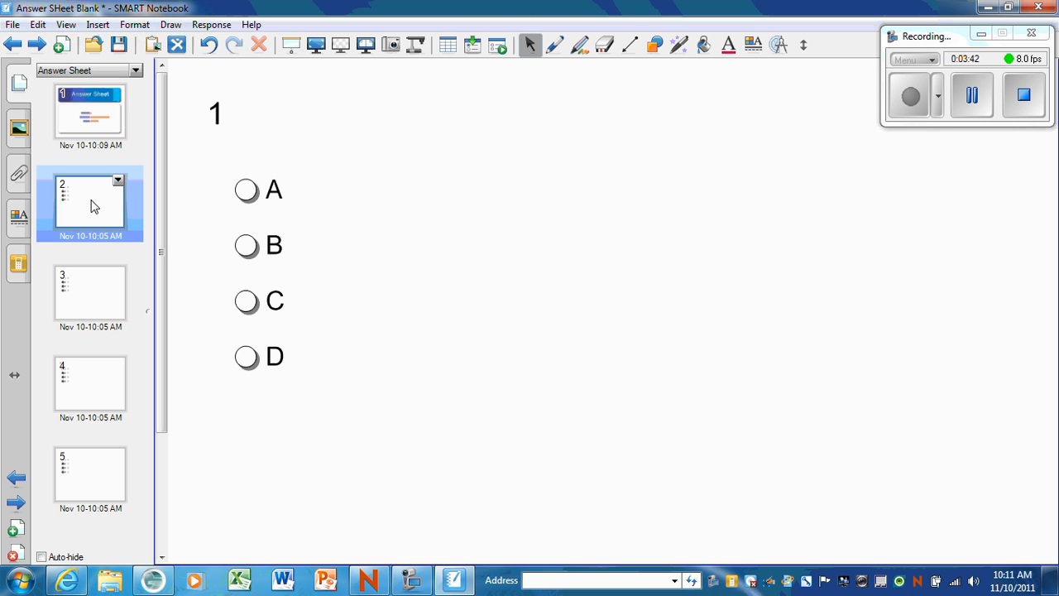
click(211, 25)
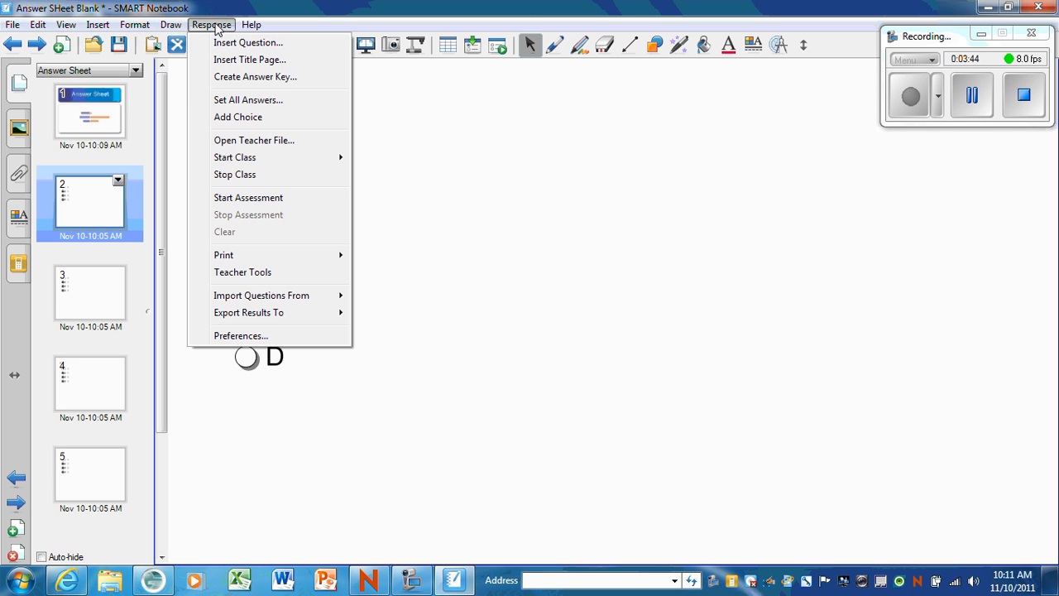
click(235, 100)
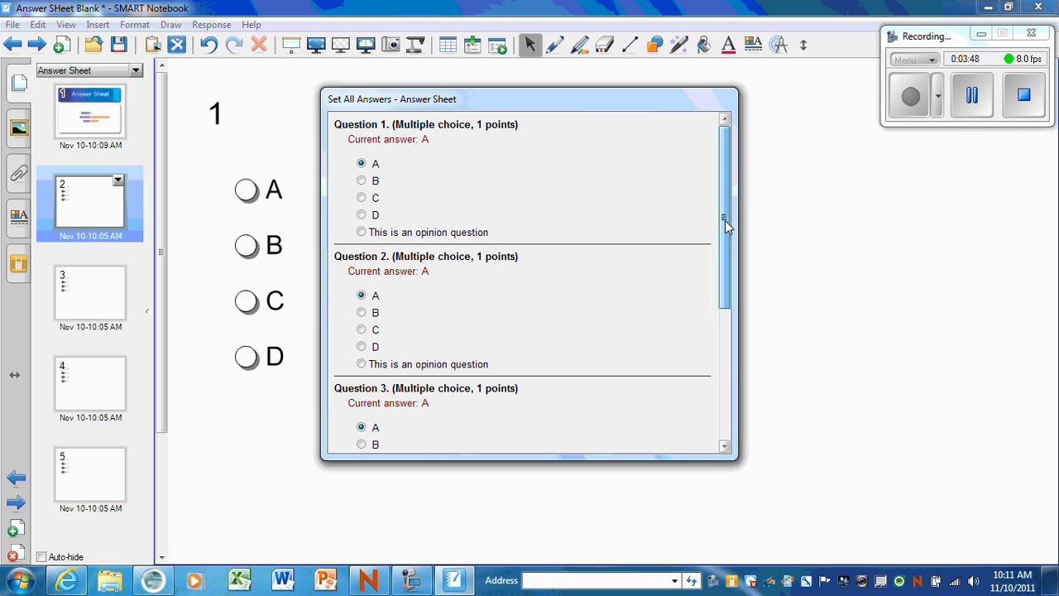
click(362, 200)
click(362, 346)
drag(724, 285, 718, 405)
click(361, 232)
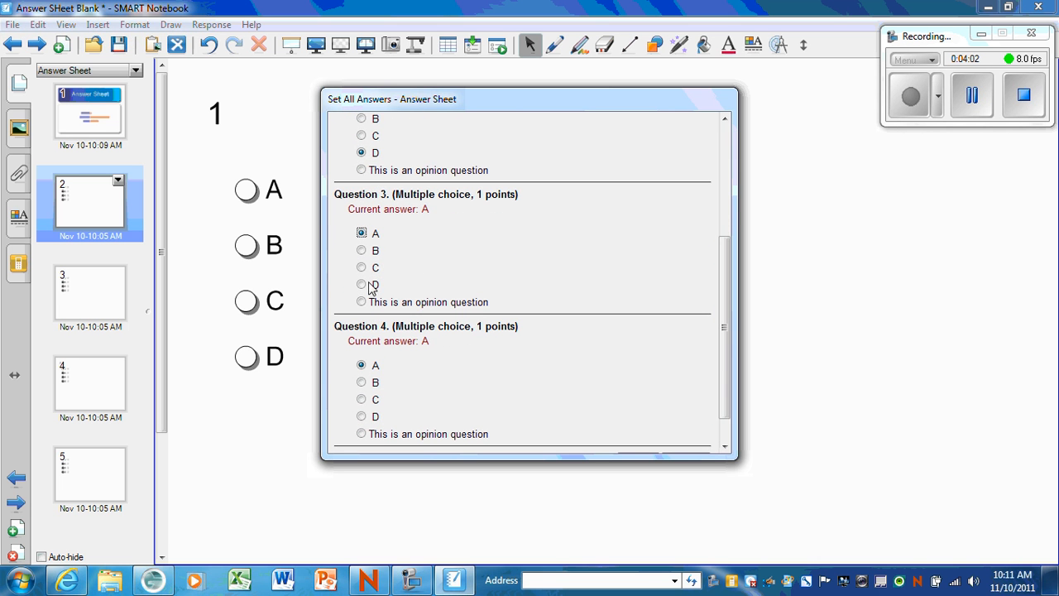
click(362, 398)
drag(725, 352, 726, 371)
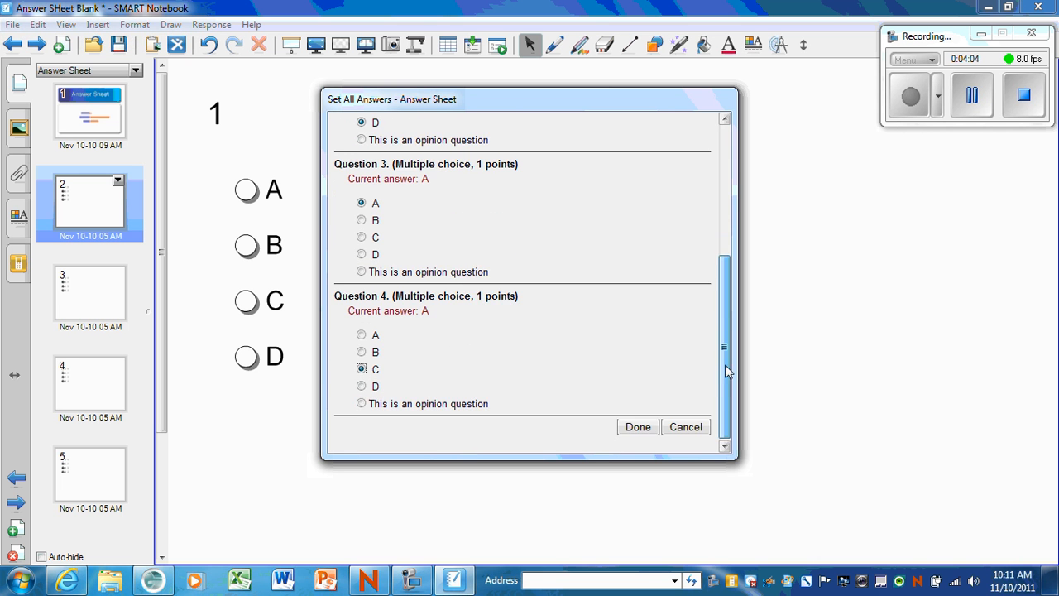
click(637, 430)
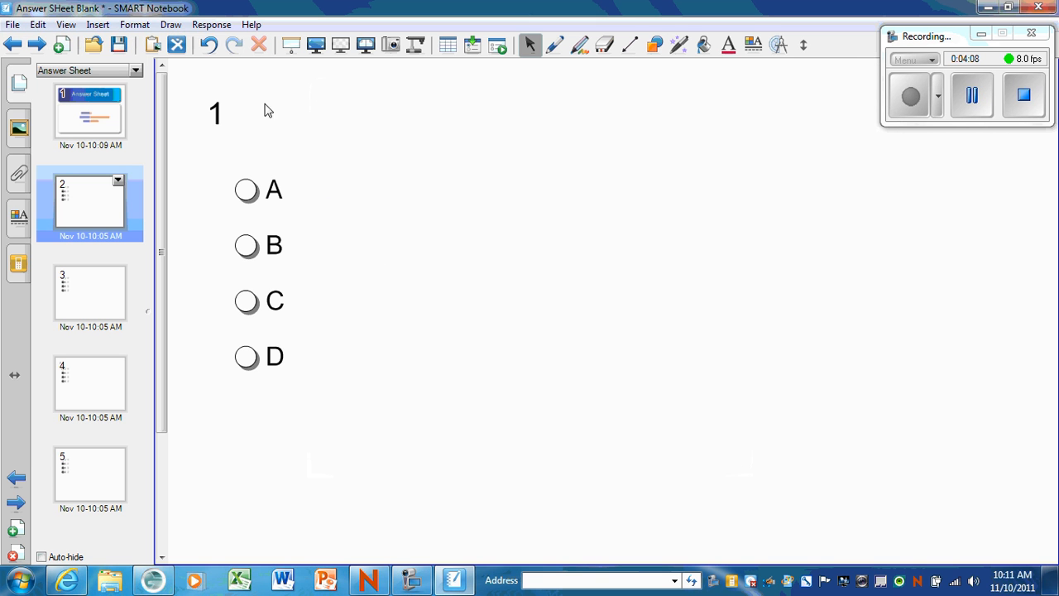
Review the answers set for questions 1 to 4 in the answer key and close it without making changes.
click(213, 24)
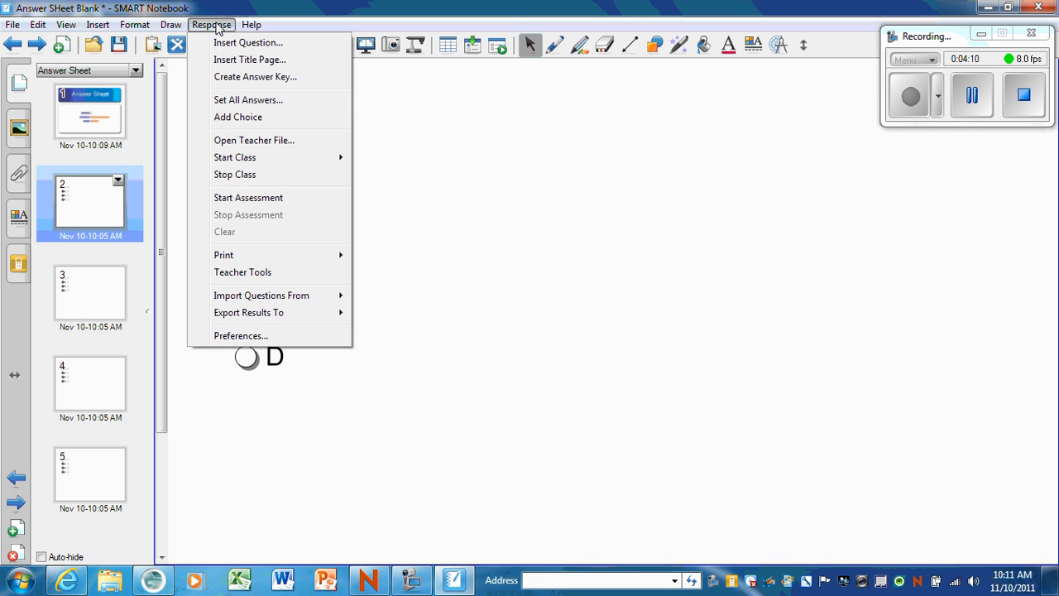
click(248, 100)
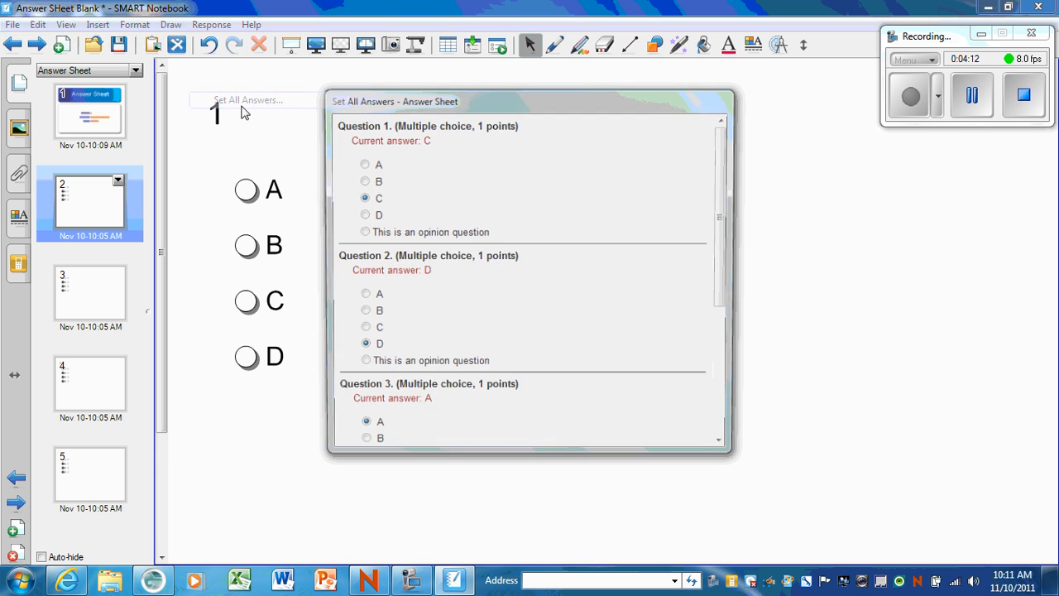
drag(723, 207, 738, 343)
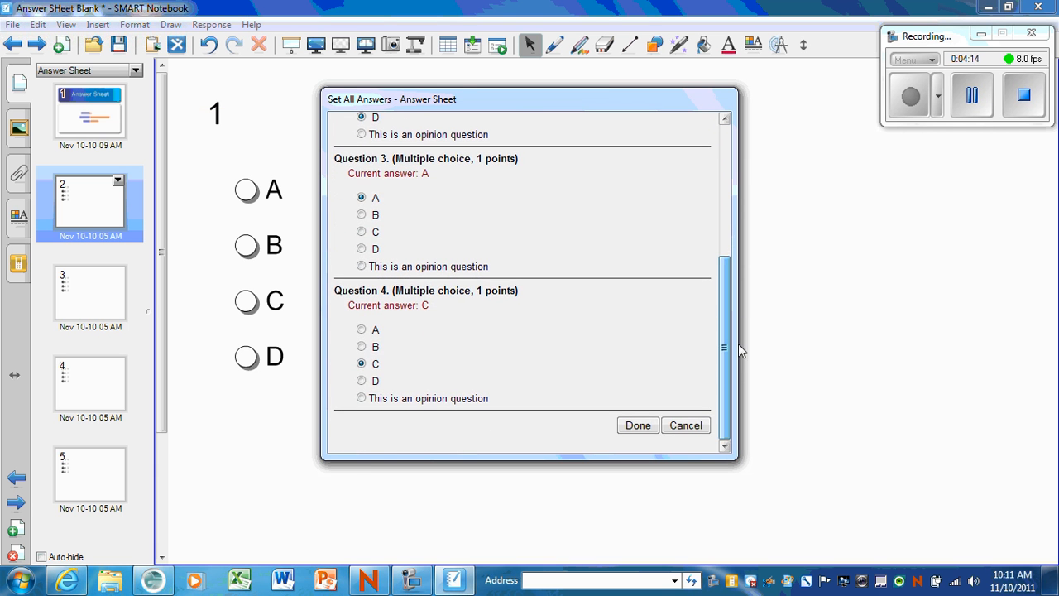
click(685, 425)
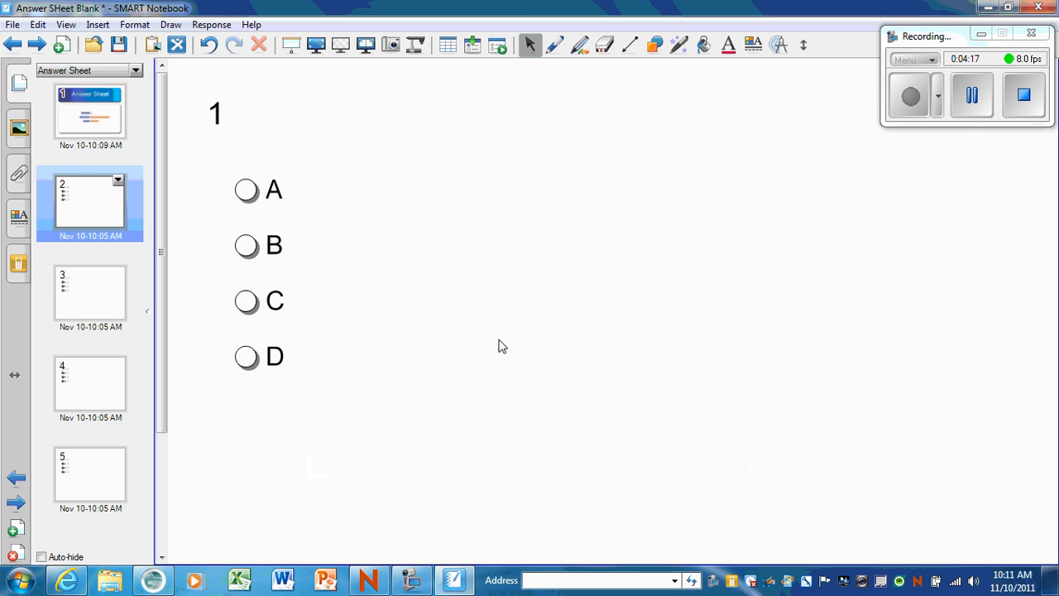
Save the filled-in answer sheet as a separate notebook named "Math Chapter 1 Test" on the Desktop.
click(10, 23)
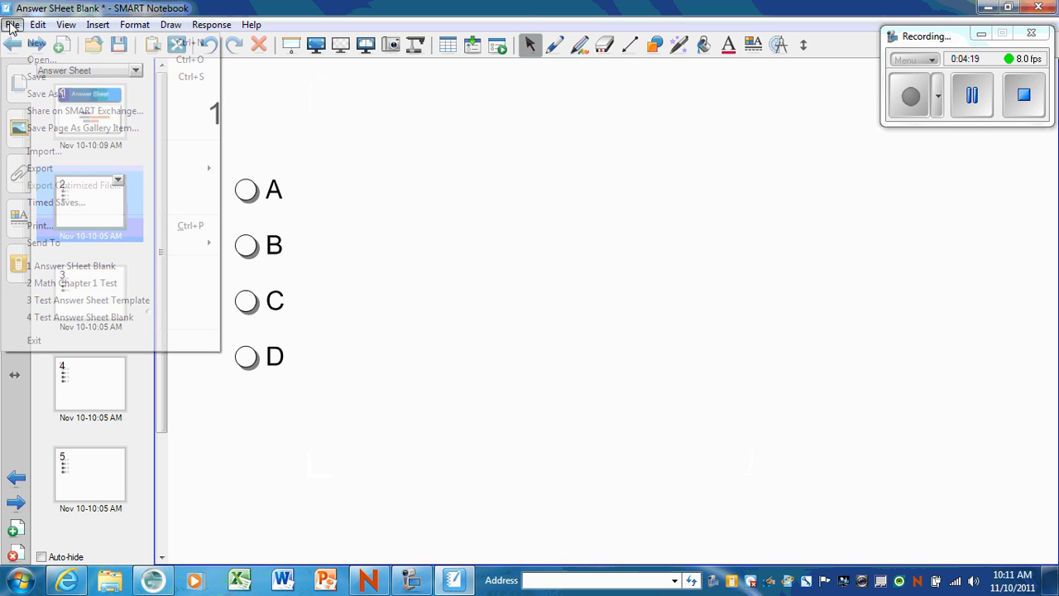
click(46, 95)
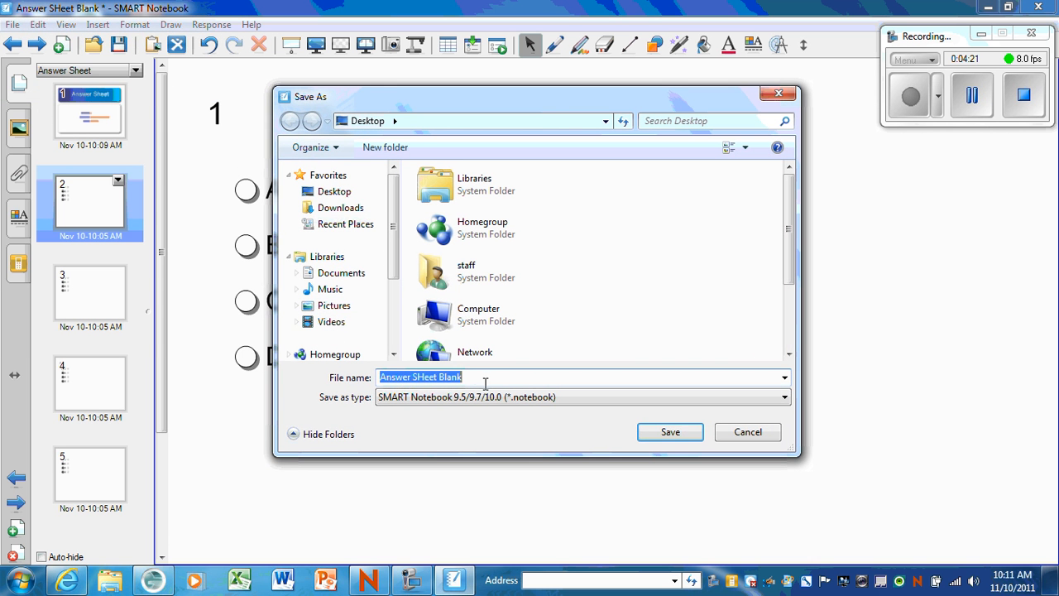
drag(483, 379, 361, 372)
text(M)
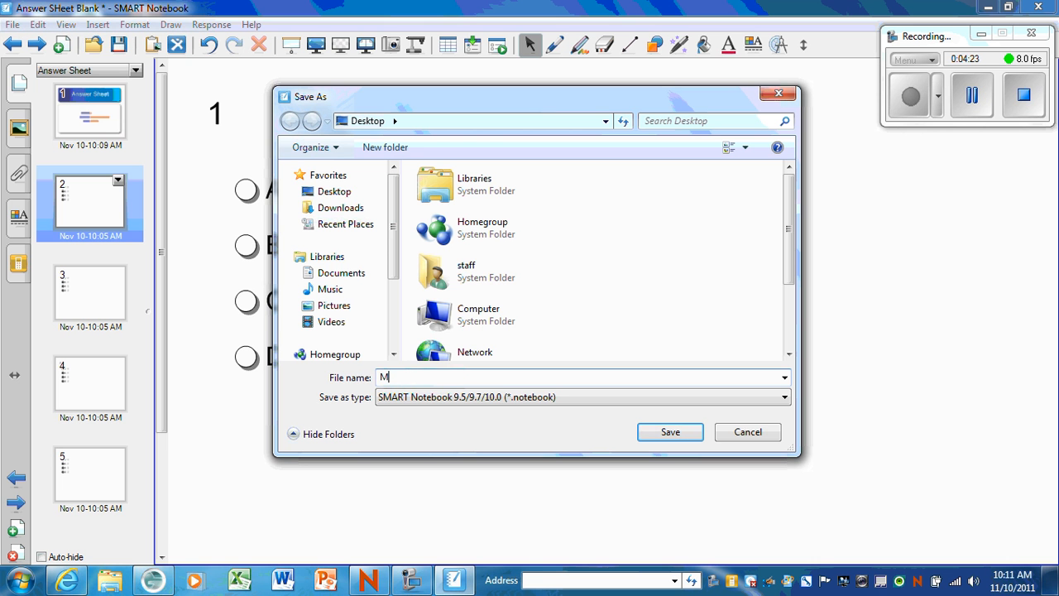
text(ath Chapter 1 Test)
click(342, 198)
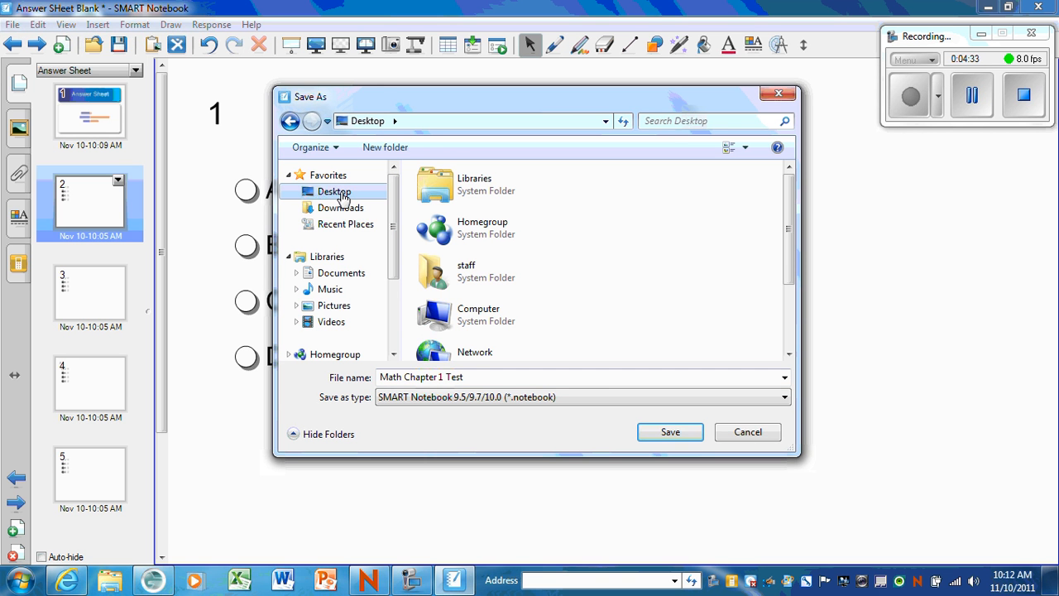
click(681, 437)
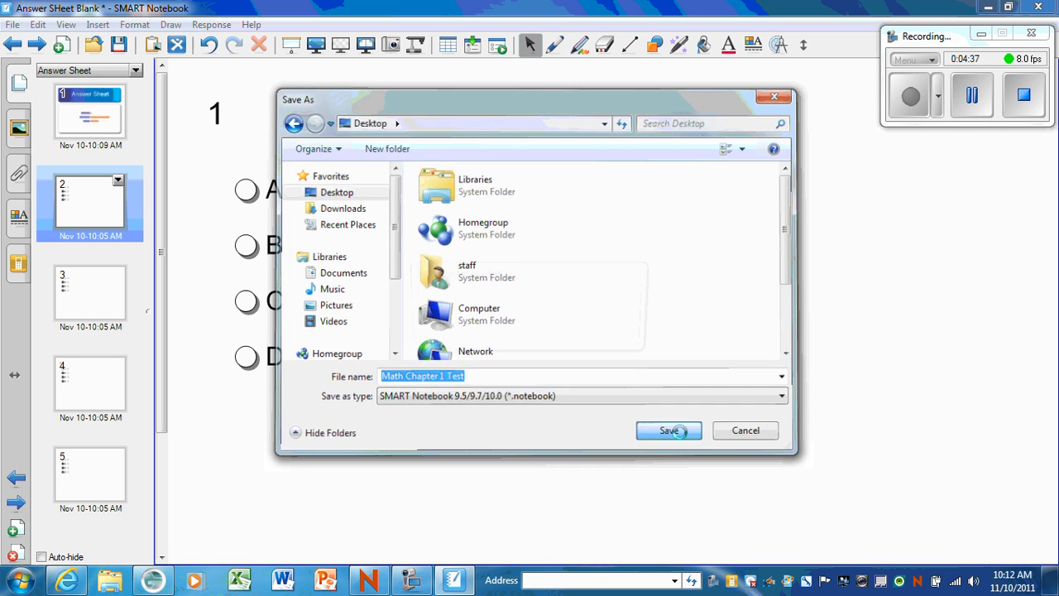